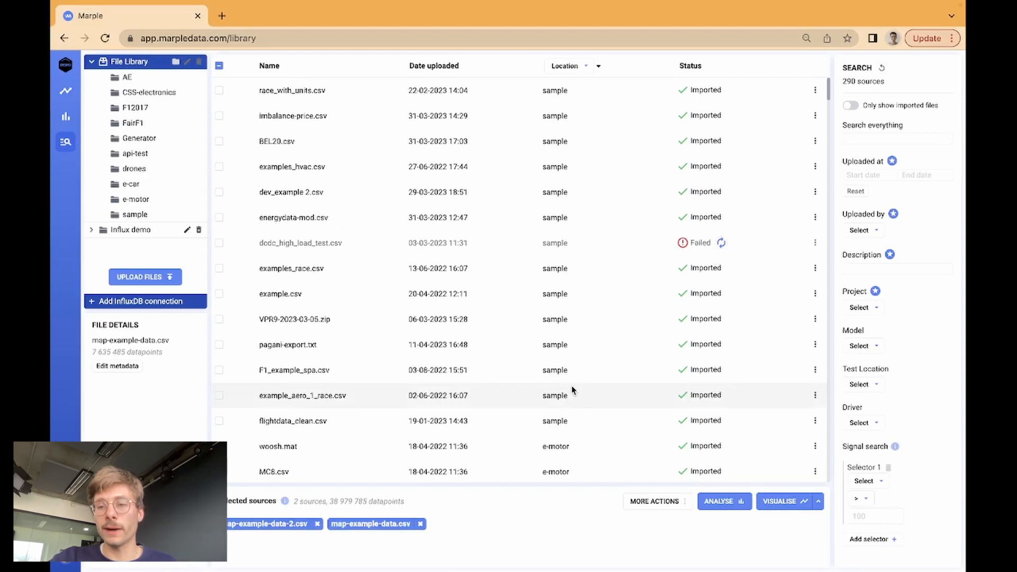
Search the library by ambient_temperature (C) with threshold 21.5, then delete the threshold.
{"action": "left_click", "coordinate": [864, 482]}
{"action": "type", "text": "ambient"}
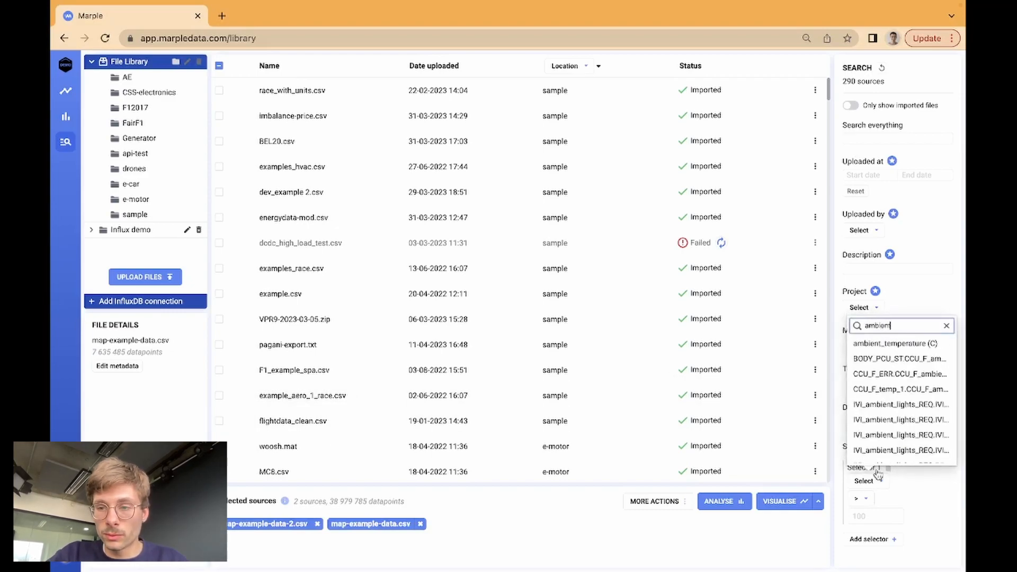
{"action": "left_click", "coordinate": [918, 345]}
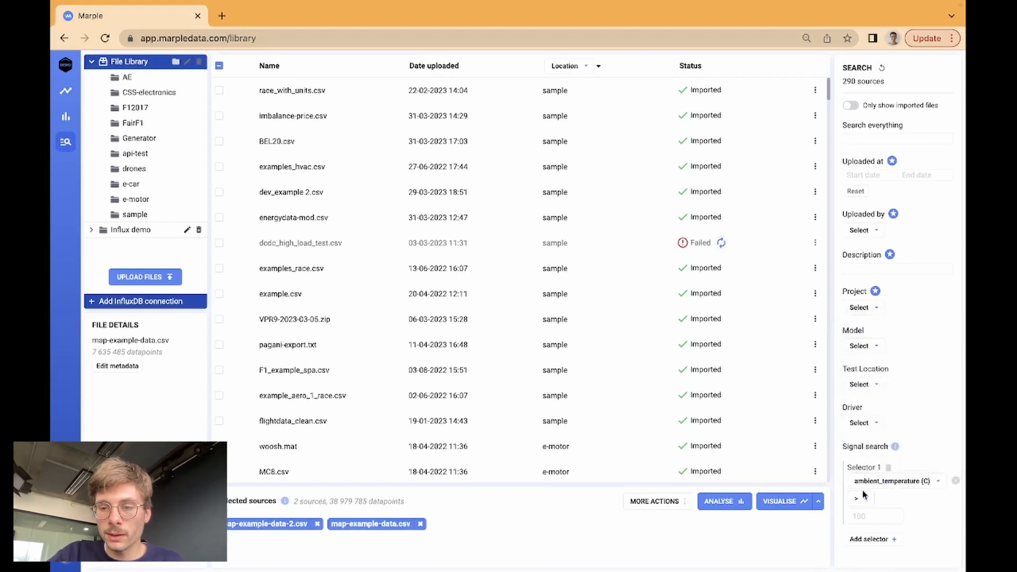
{"action": "left_click", "coordinate": [860, 515]}
{"action": "type", "text": "21.5"}
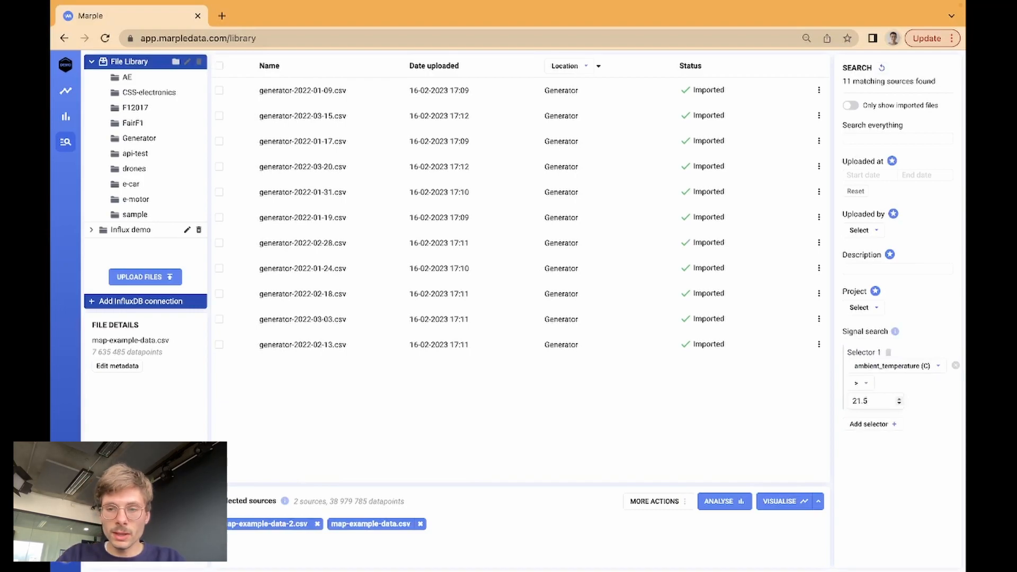
{"action": "key", "text": "BackSpace"}
{"action": "key", "text": "BackSpace"}
{"action": "key", "text": "BackSpace"}
{"action": "key", "text": "BackSpace"}
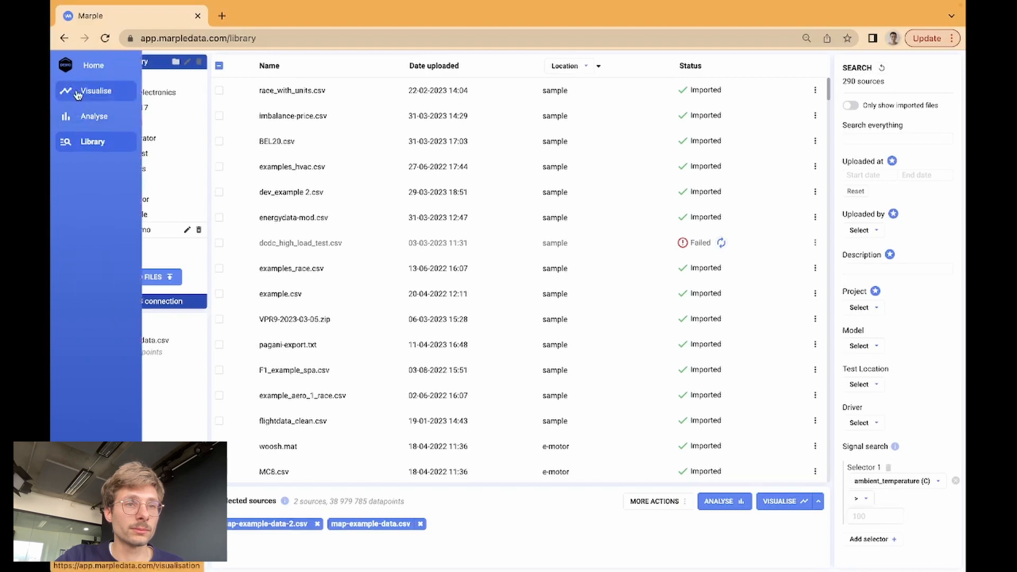
Open Visualise, move the time cursor, and zoom the time plot to about 155–205 seconds.
{"action": "left_click", "coordinate": [78, 93]}
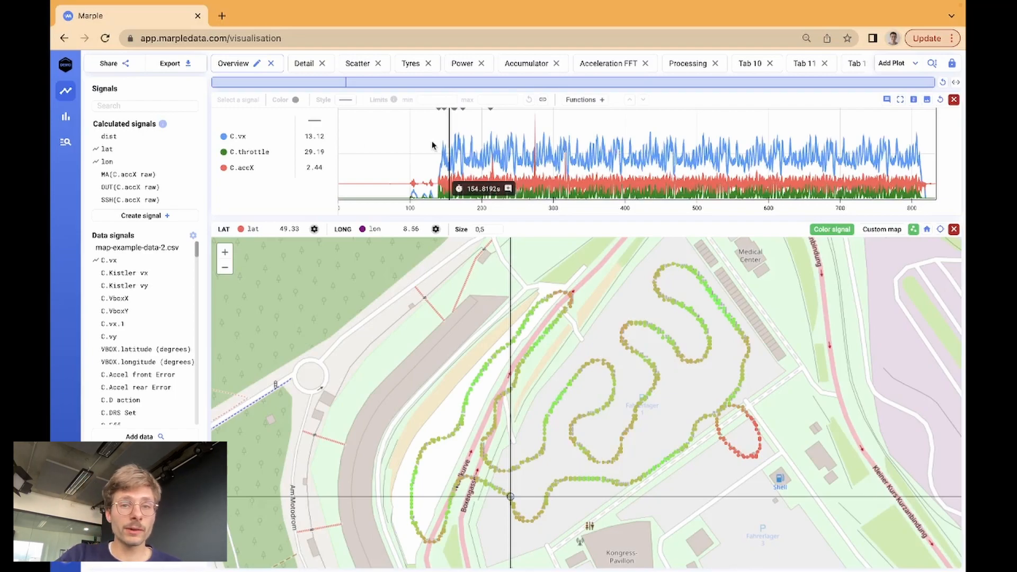
{"action": "left_click_drag", "start_coordinate": [480, 144], "coordinate": [665, 144]}
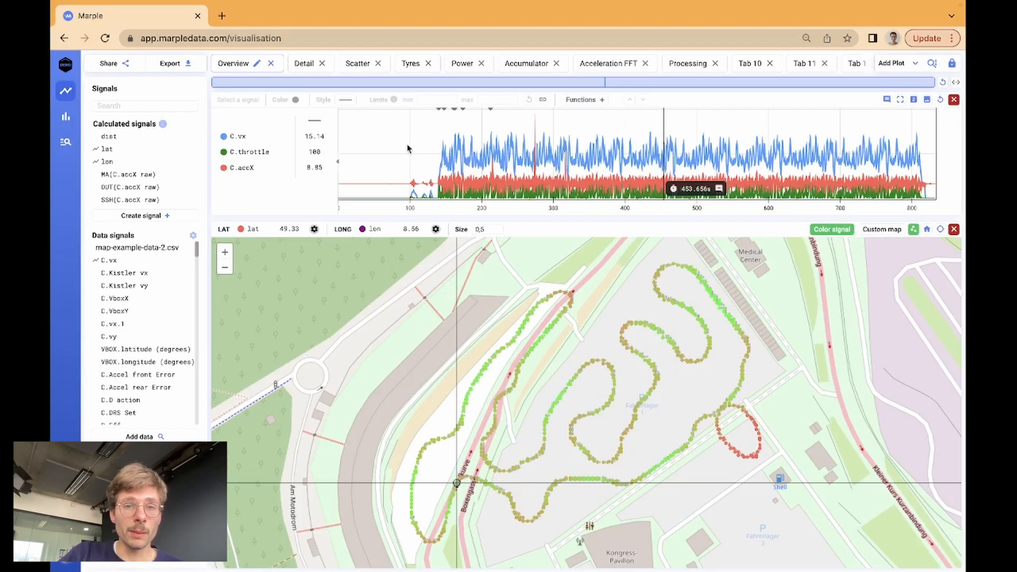
{"action": "left_click_drag", "start_coordinate": [434, 155], "coordinate": [470, 161]}
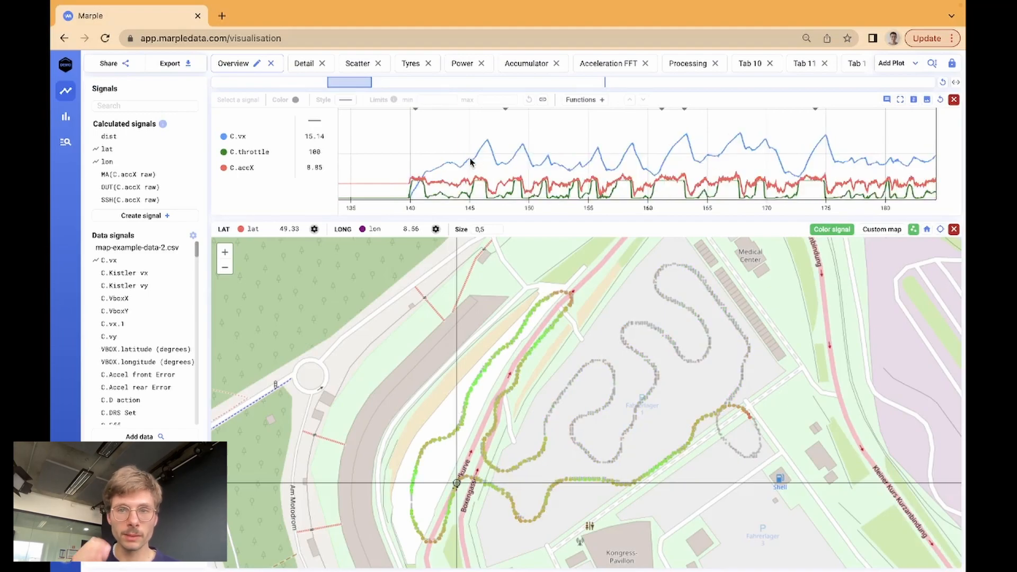
{"action": "scroll", "coordinate": [687, 157], "scroll_direction": "down", "scroll_amount": 1}
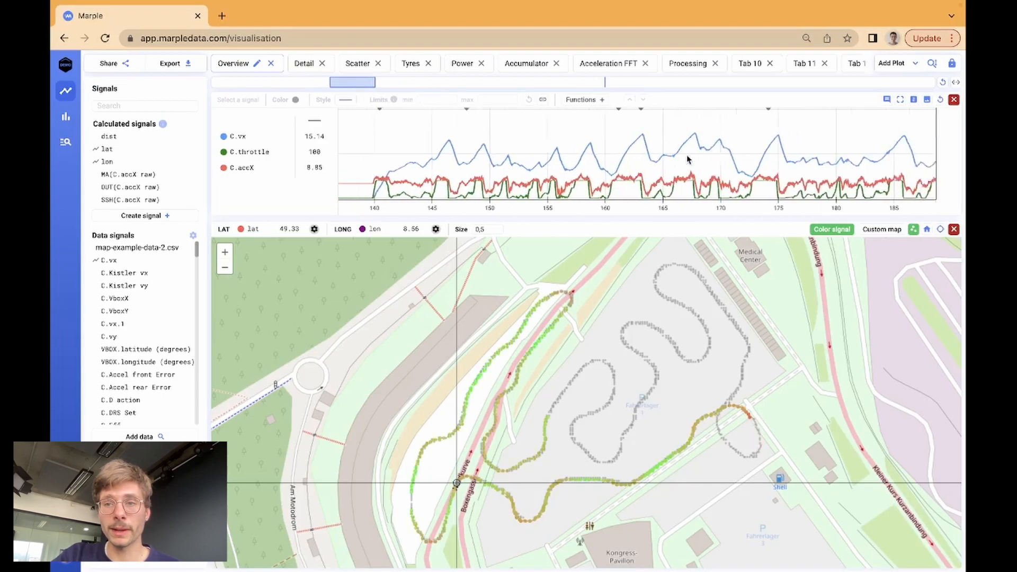
{"action": "scroll", "coordinate": [687, 157], "scroll_direction": "right", "scroll_amount": 5}
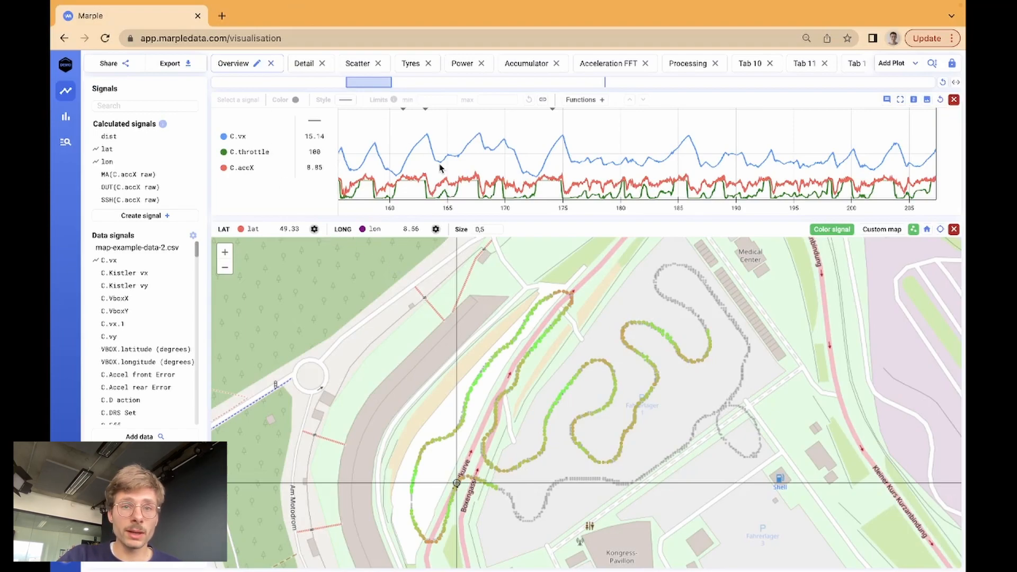
{"action": "scroll", "coordinate": [440, 168], "scroll_direction": "left", "scroll_amount": 3}
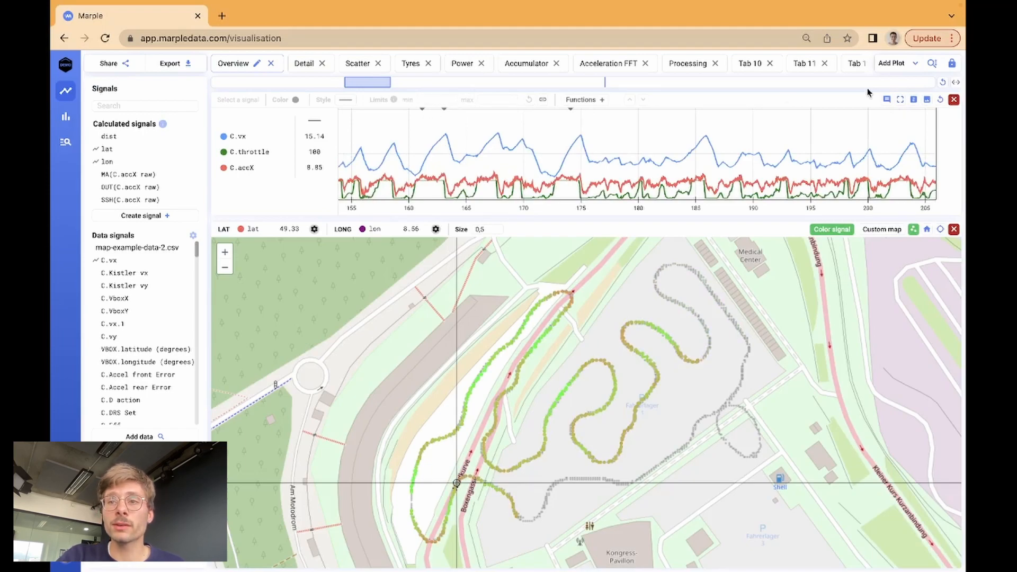
Show all time-plot annotations, including Power stable, and pan to about 195–246 seconds.
{"action": "left_click", "coordinate": [888, 101]}
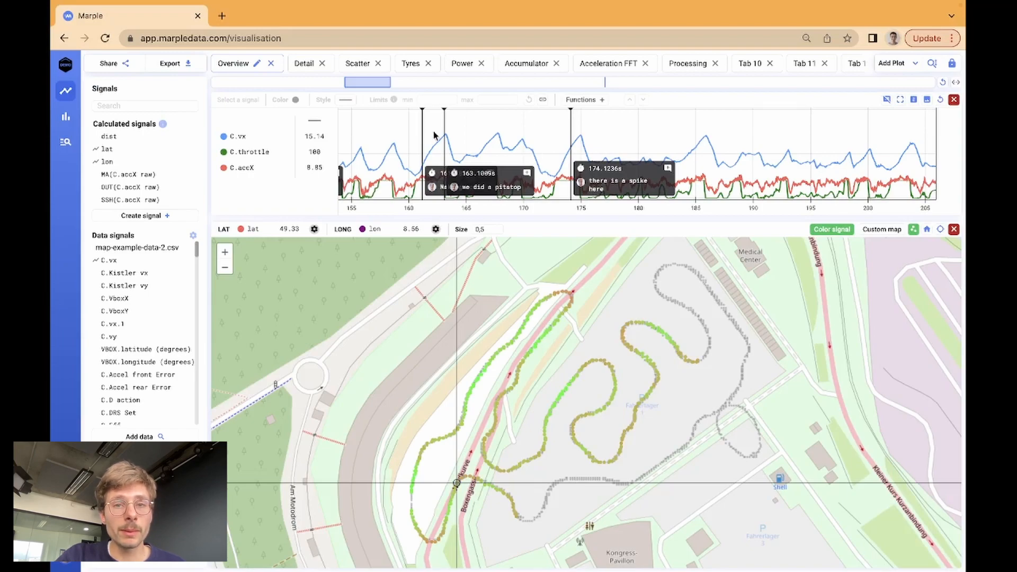
{"action": "scroll", "coordinate": [433, 135], "scroll_direction": "right", "scroll_amount": 5}
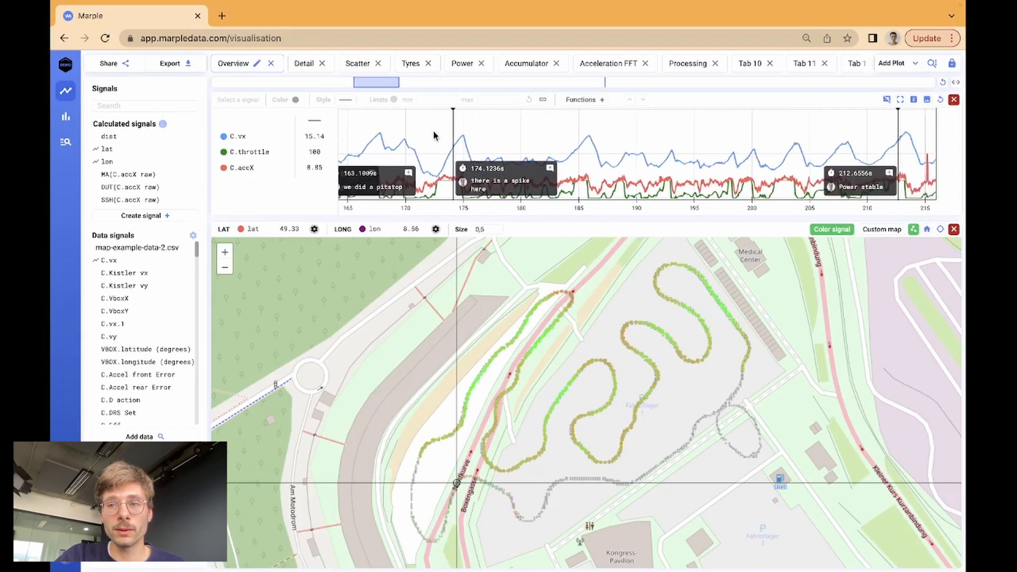
{"action": "scroll", "coordinate": [433, 135], "scroll_direction": "right", "scroll_amount": 10}
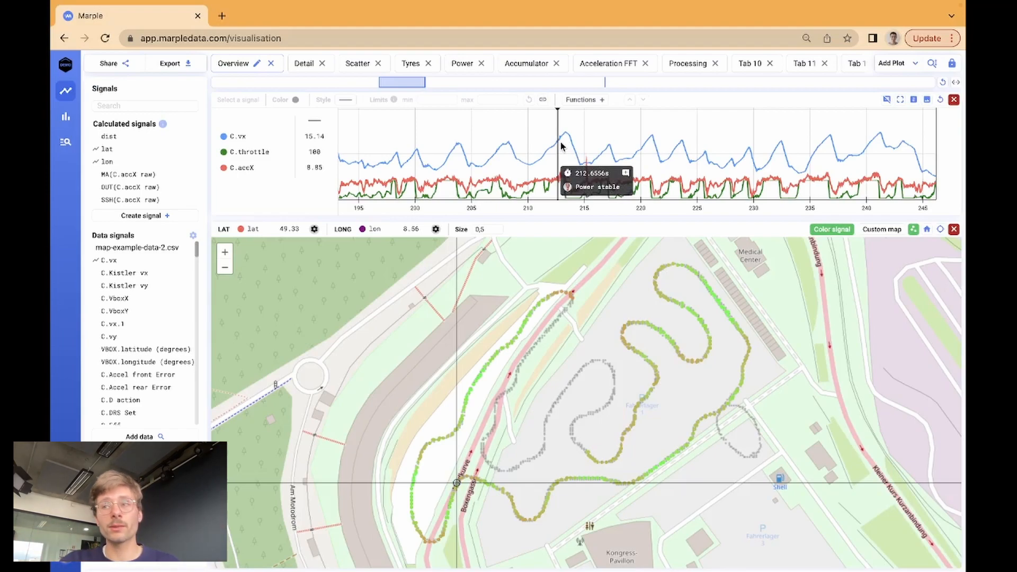
Open the Acceleration FFT tab, browse the Add Plot types, and isolate the C.accX trace.
{"action": "left_click", "coordinate": [597, 63]}
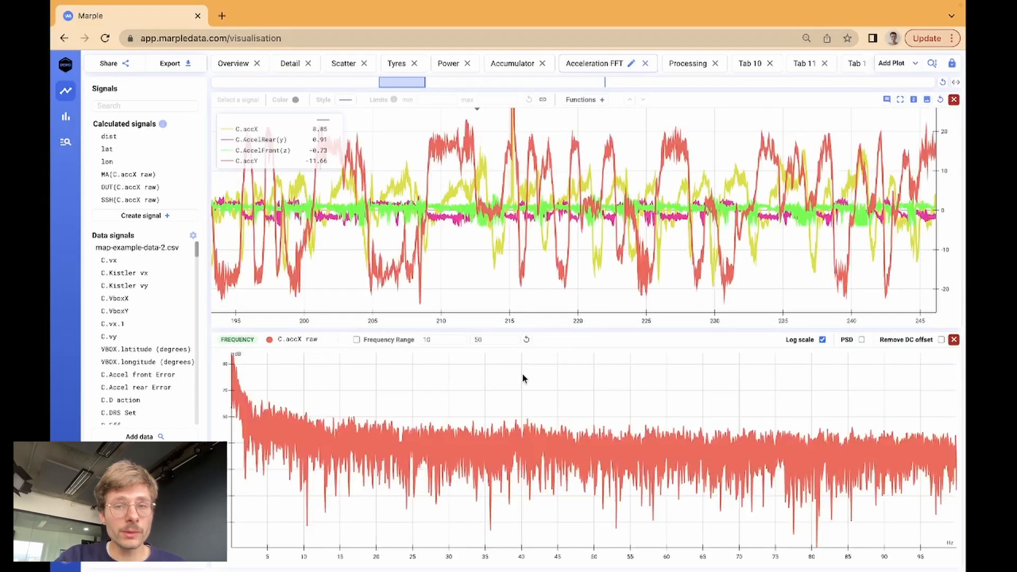
{"action": "left_click", "coordinate": [894, 63]}
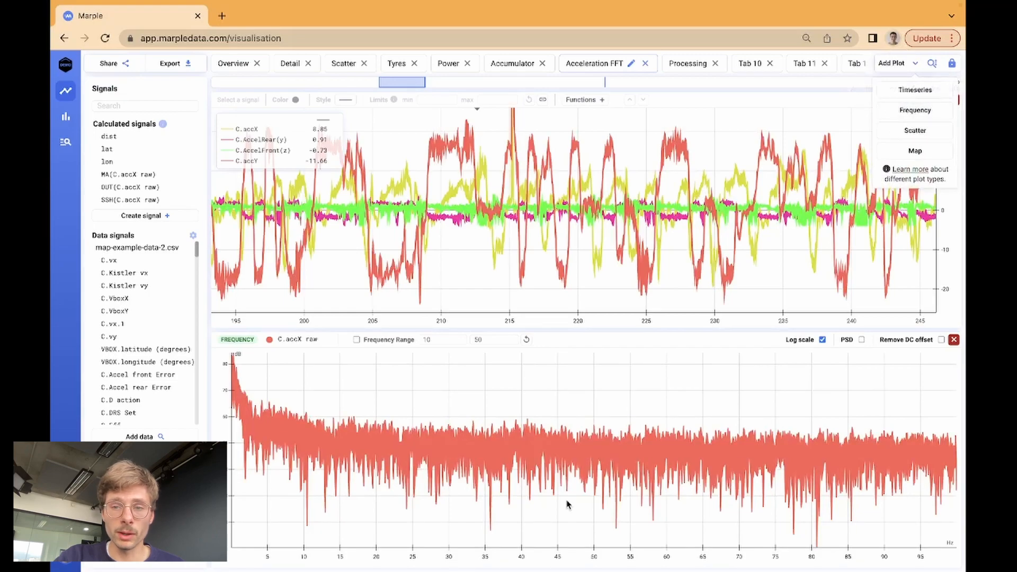
{"action": "left_click", "coordinate": [247, 128]}
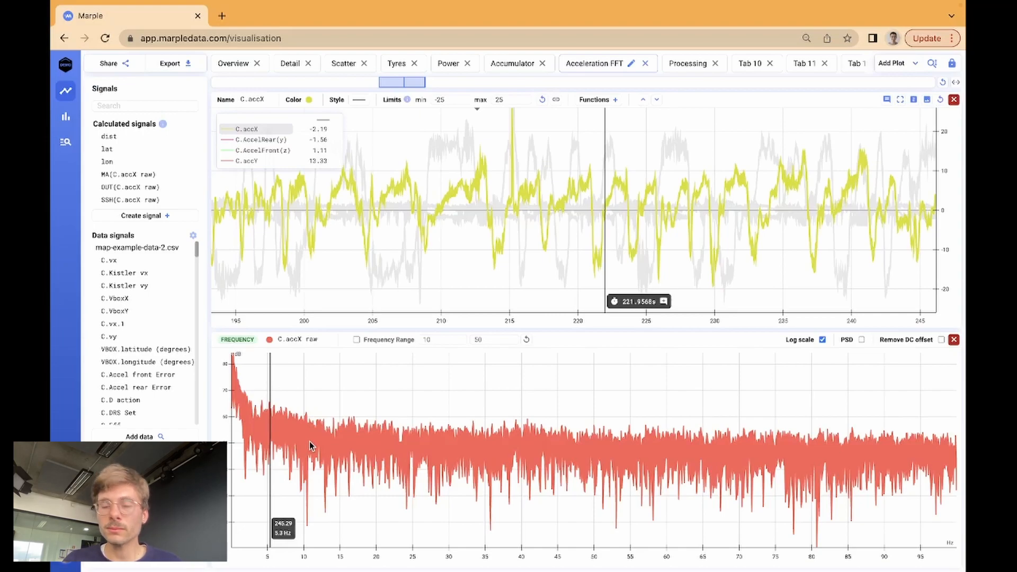
Open the Scatter tab and zoom its time plot to roughly 195–237 seconds.
{"action": "left_click", "coordinate": [342, 63]}
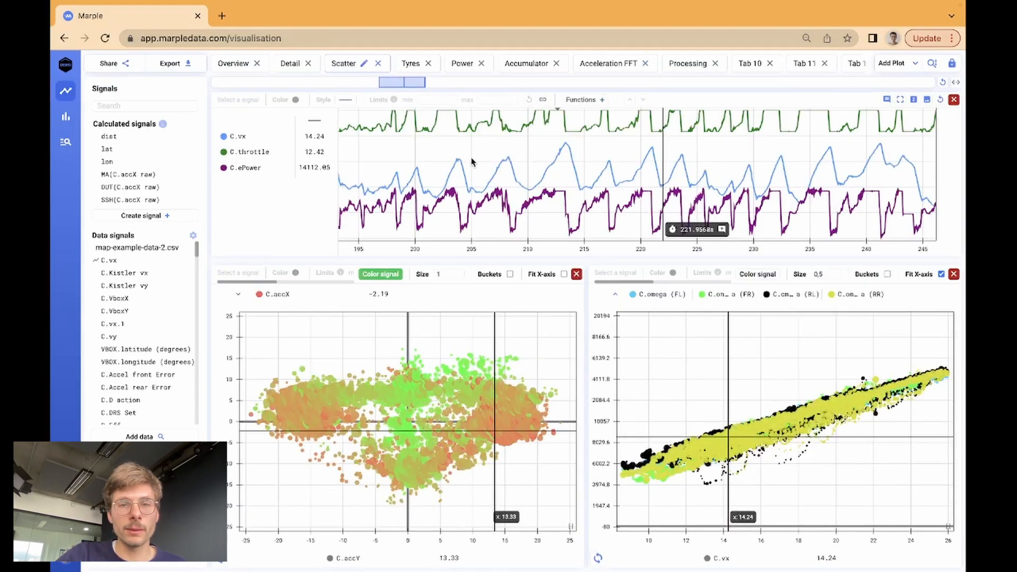
{"action": "left_click_drag", "start_coordinate": [533, 169], "coordinate": [650, 183]}
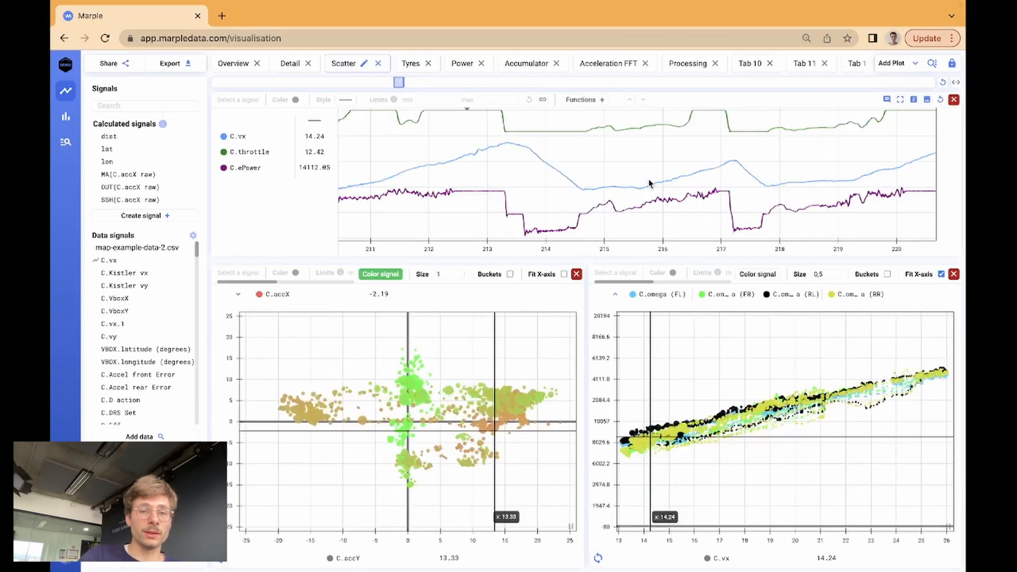
{"action": "scroll", "coordinate": [630, 189], "scroll_direction": "down", "scroll_amount": 3}
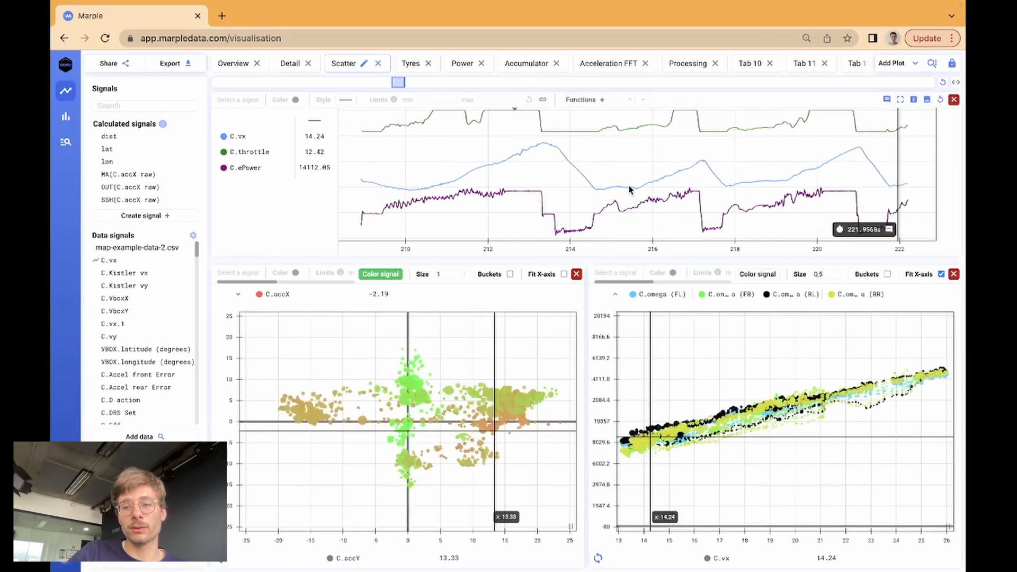
{"action": "scroll", "coordinate": [629, 189], "scroll_direction": "down", "scroll_amount": 3}
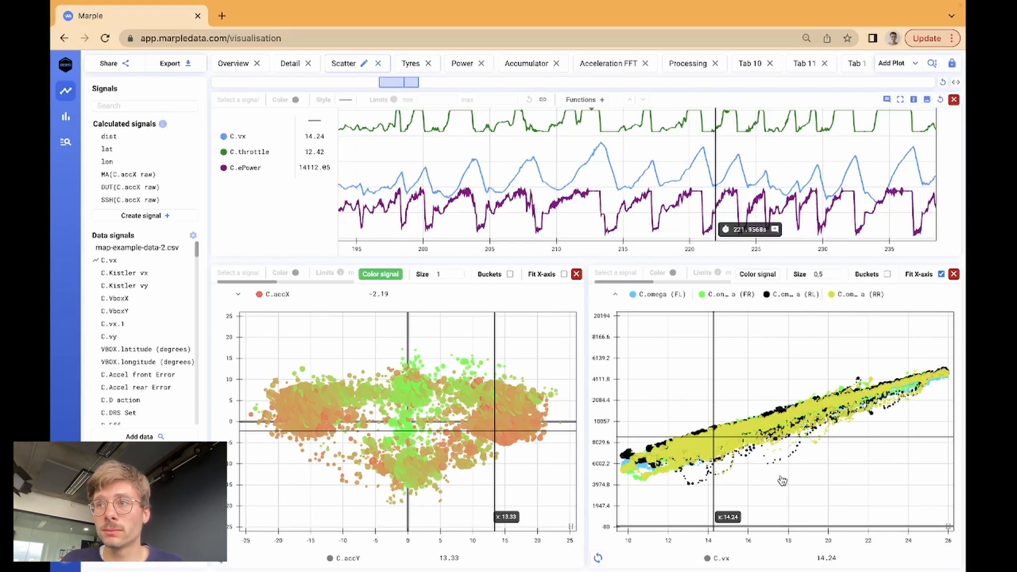
On the Processing plot, isolate C.accX raw and start a new signal from it.
{"action": "left_click", "coordinate": [686, 64]}
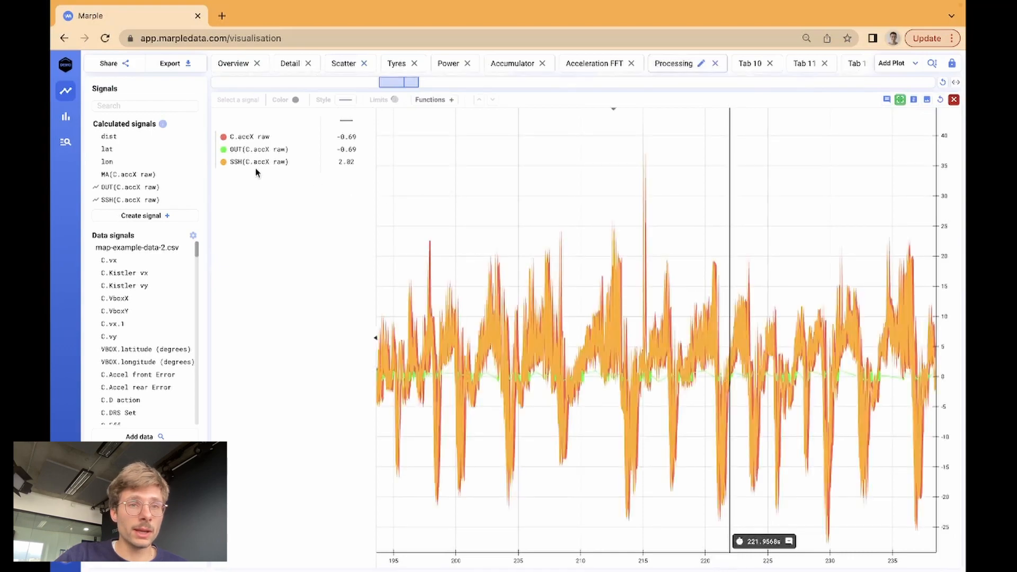
{"action": "left_click", "coordinate": [247, 138]}
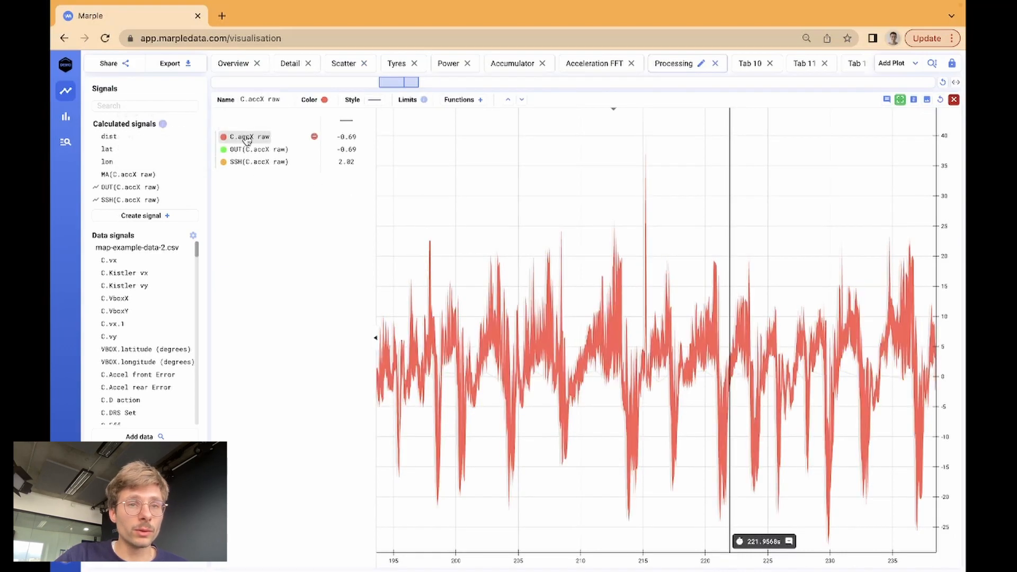
{"action": "left_click", "coordinate": [453, 101]}
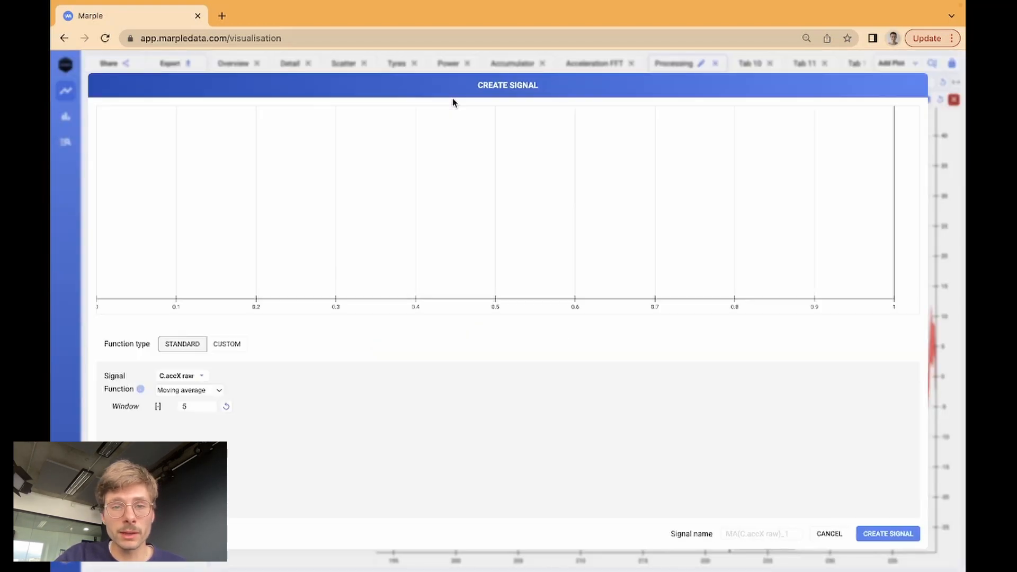
Preview a 50-sample moving average, then switch the function type to CUSTOM.
{"action": "left_click", "coordinate": [200, 407]}
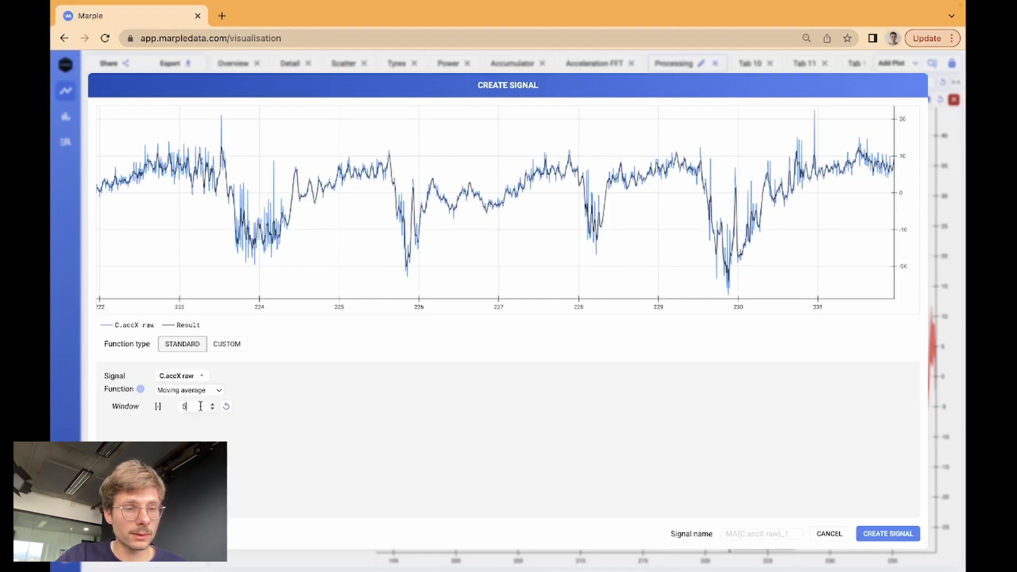
{"action": "type", "text": "0"}
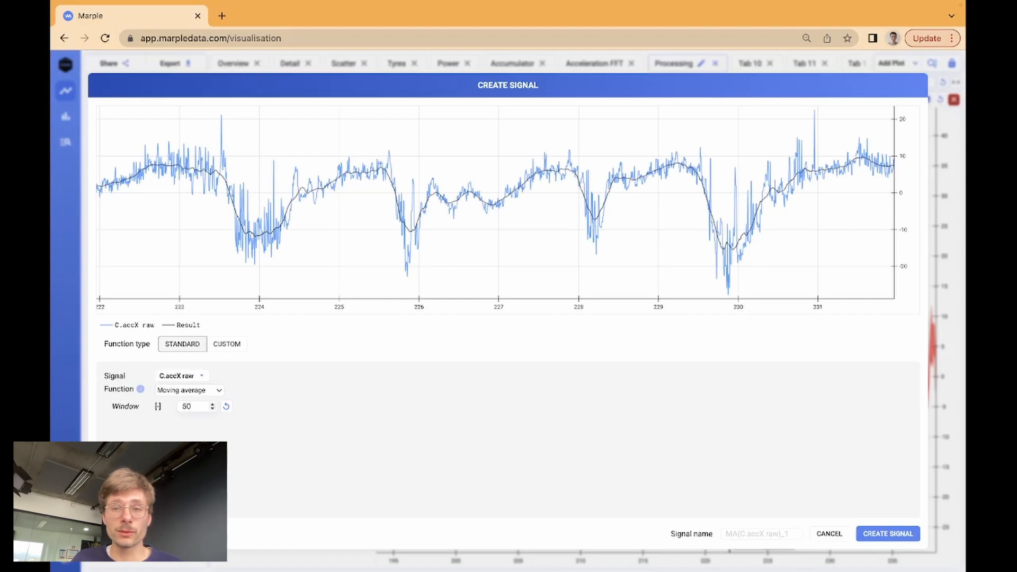
{"action": "left_click", "coordinate": [199, 390]}
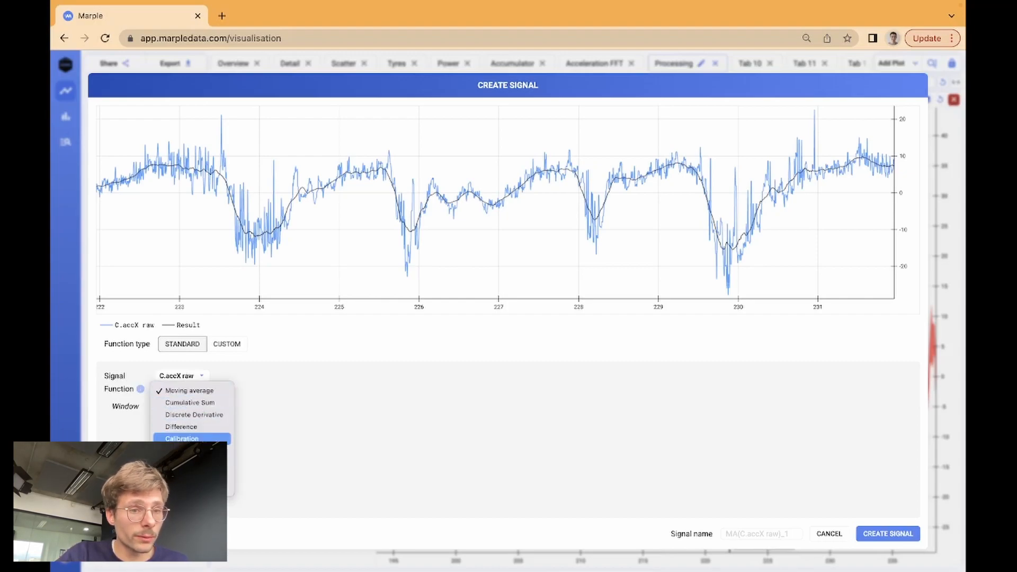
{"action": "left_click", "coordinate": [319, 441]}
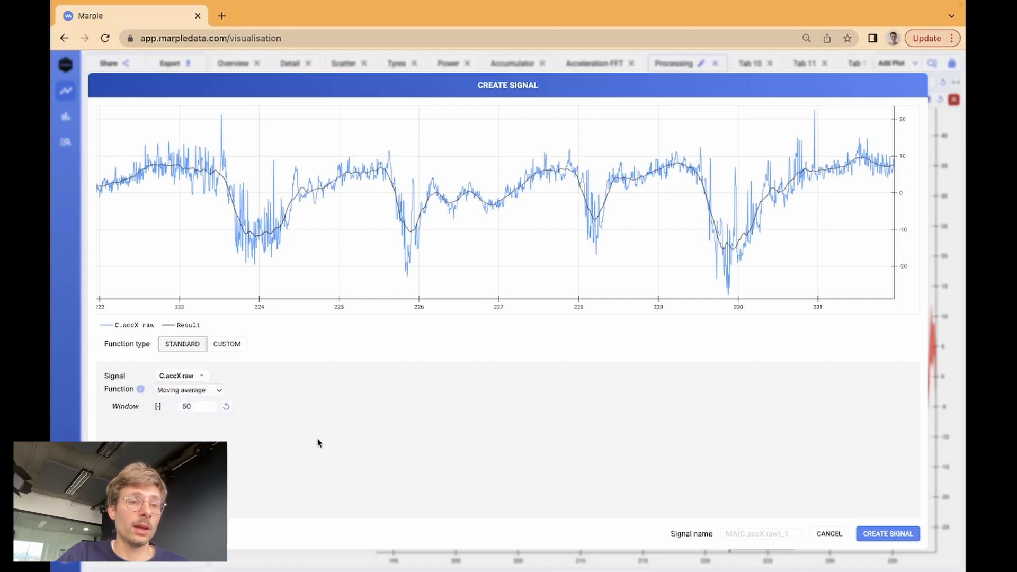
{"action": "left_click", "coordinate": [233, 351]}
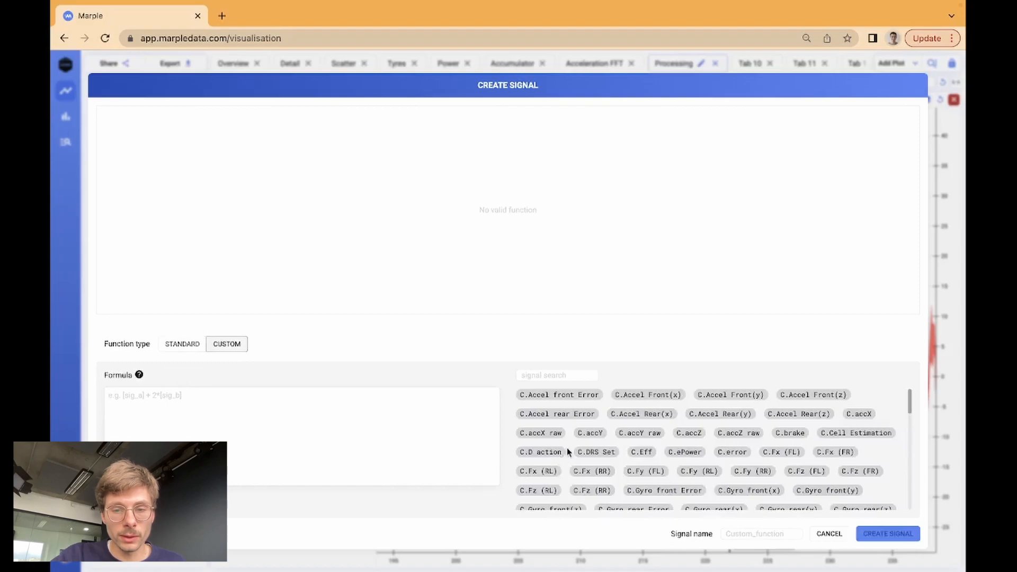
Enter the formula C.accY + C.accZ raw, preview it, and cancel without creating the signal.
{"action": "left_click", "coordinate": [583, 437]}
{"action": "type", "text": "+"}
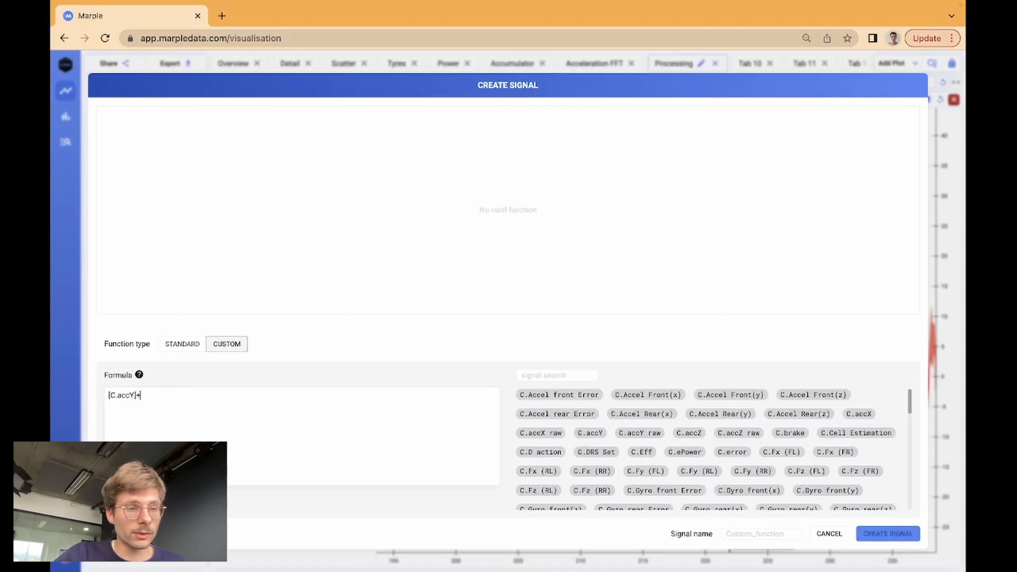
{"action": "left_click", "coordinate": [730, 434]}
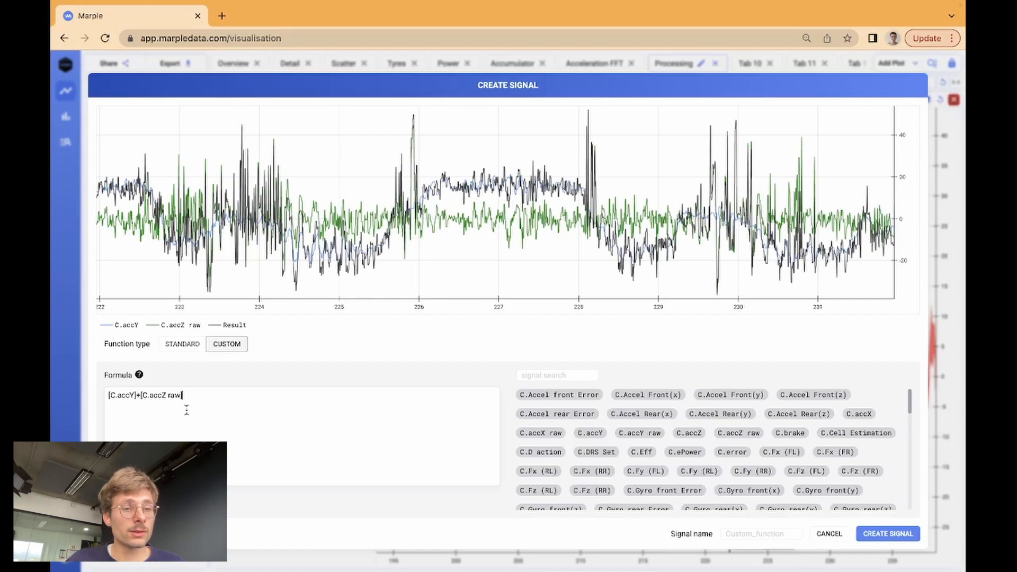
{"action": "mouse_move", "coordinate": [139, 374]}
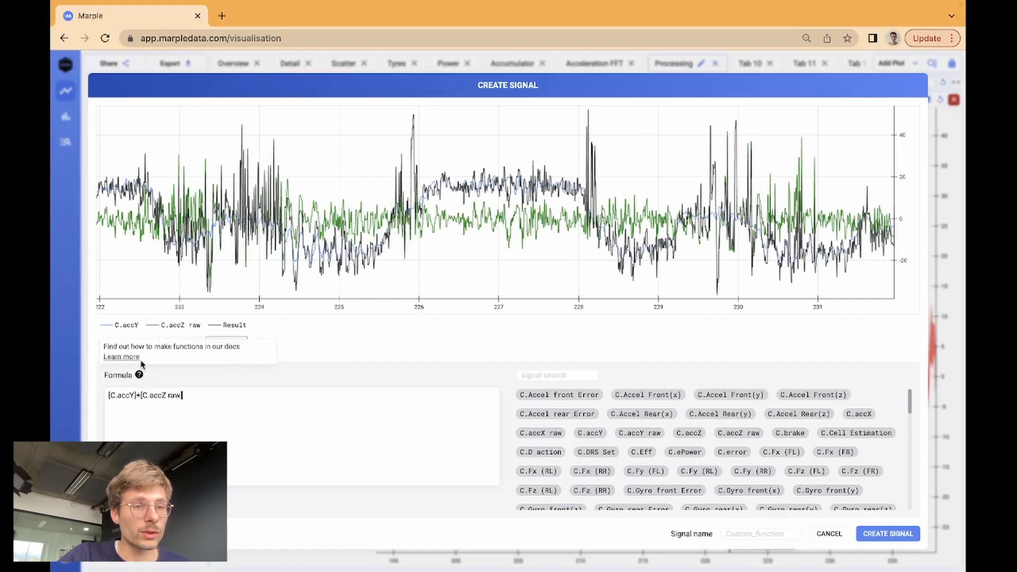
{"action": "left_click", "coordinate": [830, 534]}
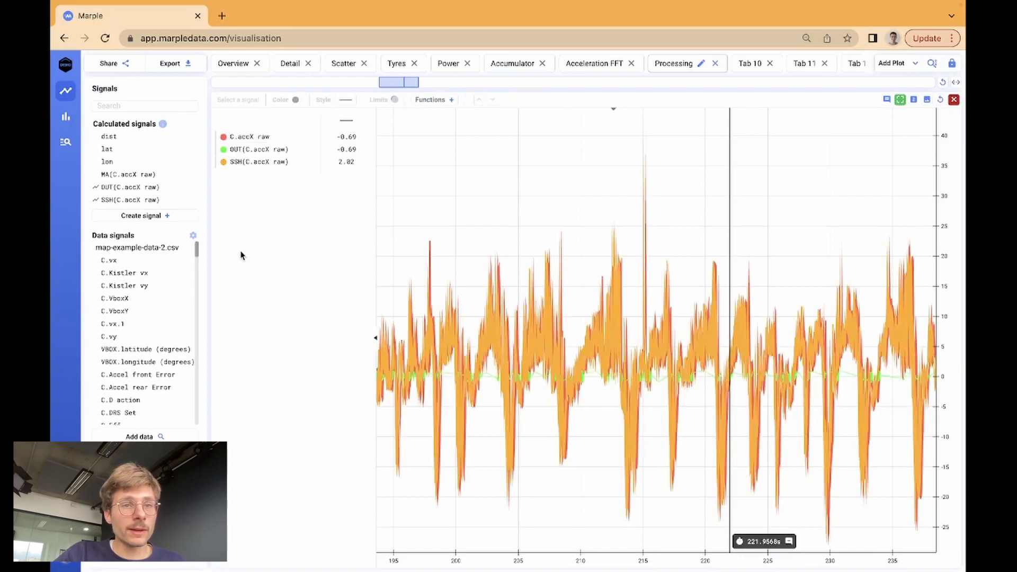
On the Detail tab, generate a public share link titled 'Nice plot'.
{"action": "left_click", "coordinate": [284, 59]}
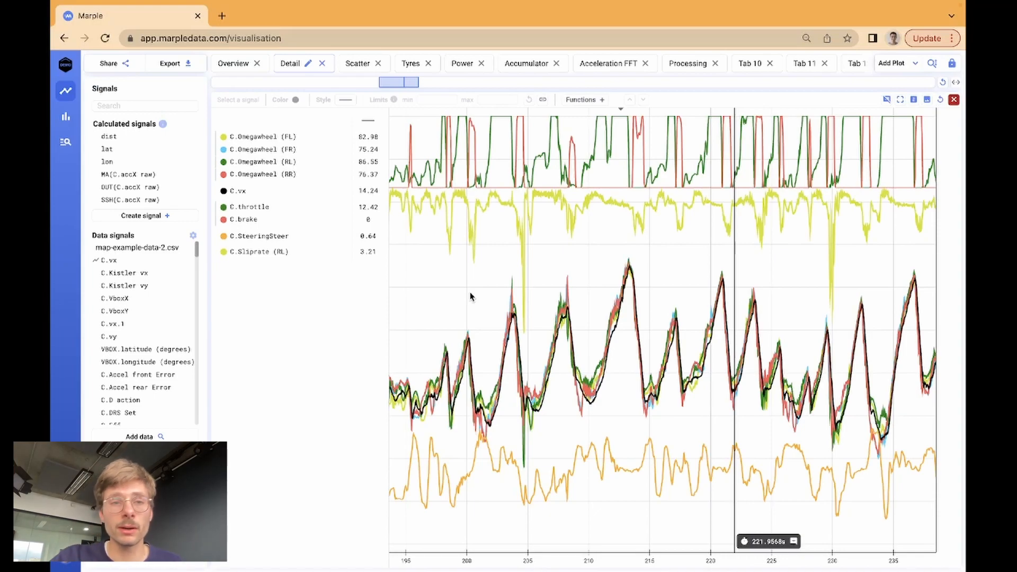
{"action": "left_click", "coordinate": [126, 65]}
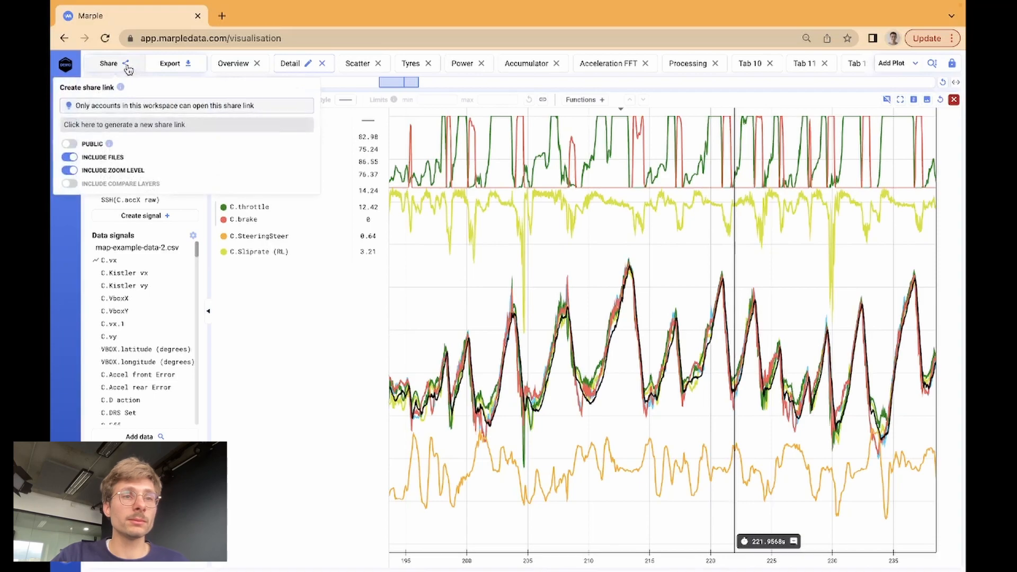
{"action": "left_click", "coordinate": [69, 144]}
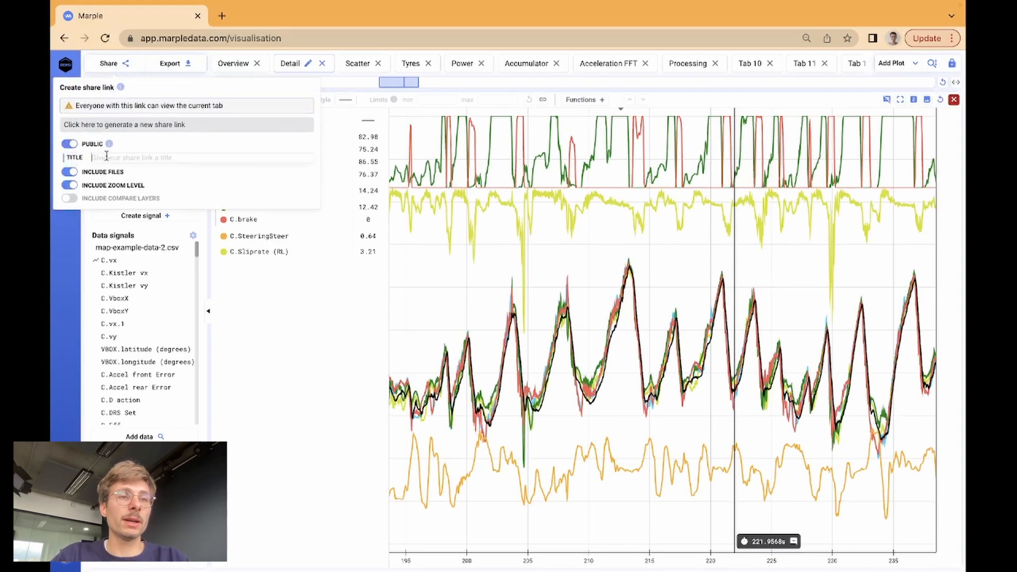
{"action": "type", "text": "Nice plot"}
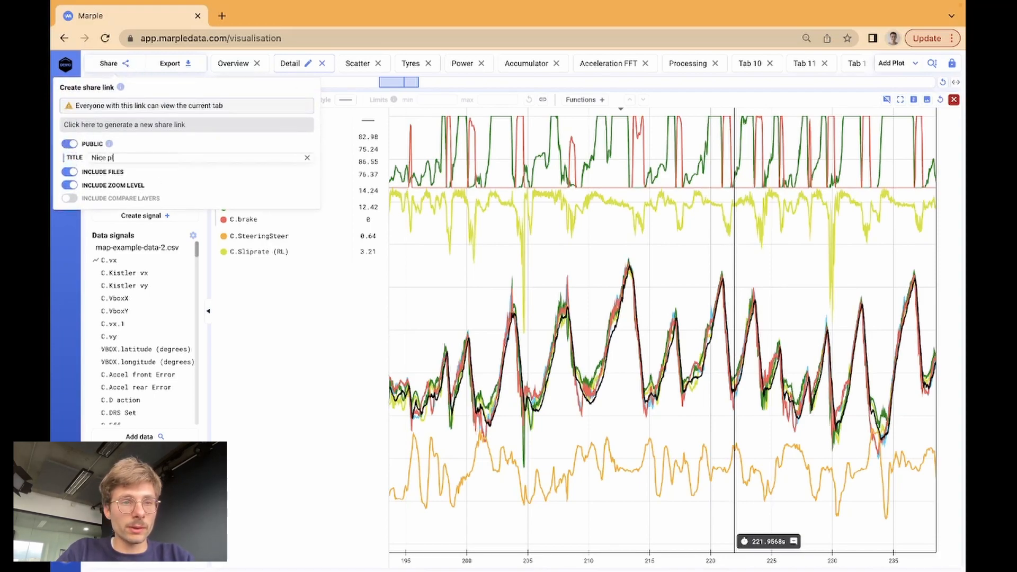
{"action": "left_click", "coordinate": [142, 125]}
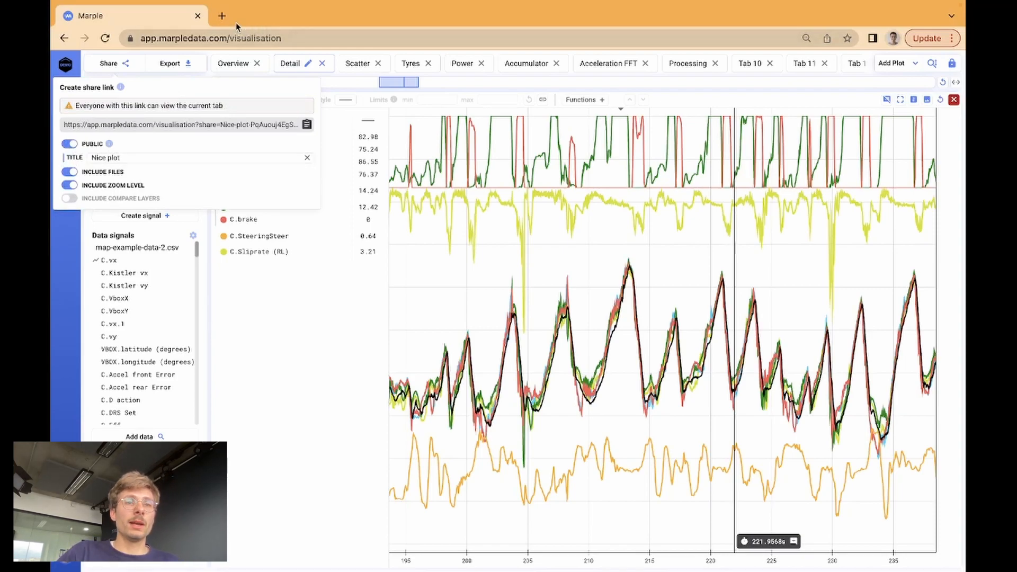
Open the copied share link in a new browser tab.
{"action": "left_click", "coordinate": [222, 16]}
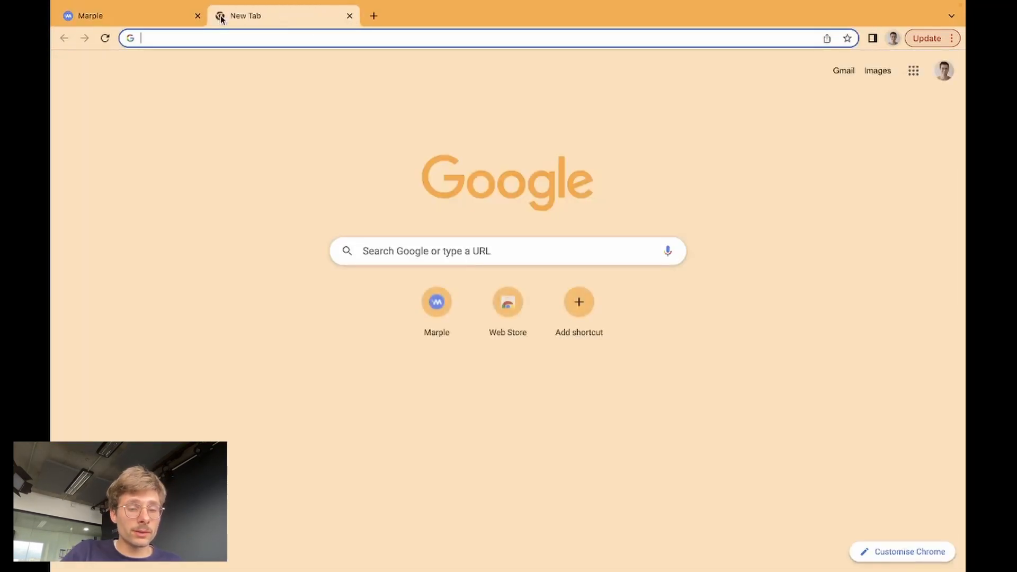
{"action": "key", "text": "ctrl+v"}
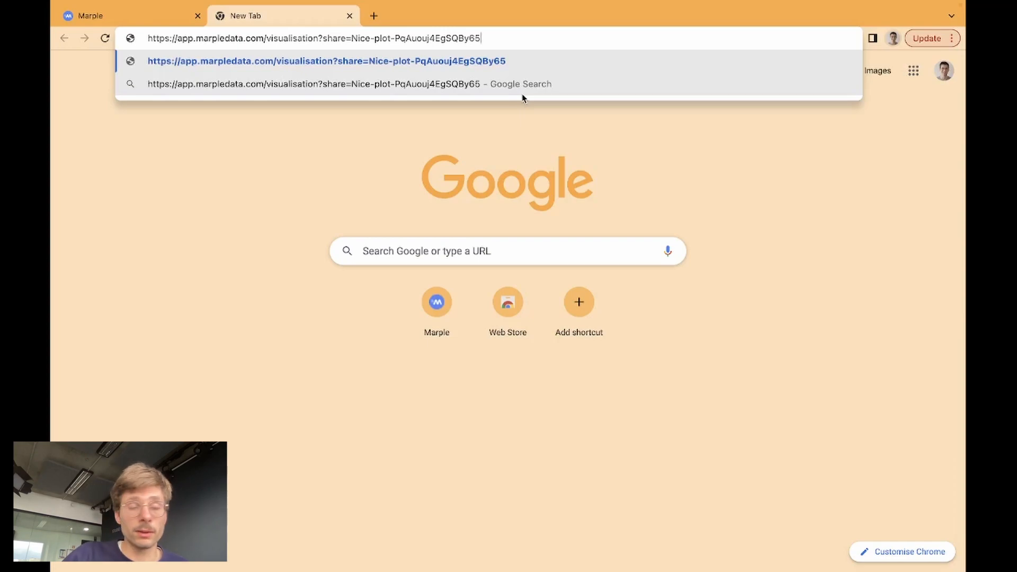
{"action": "key", "text": "Return"}
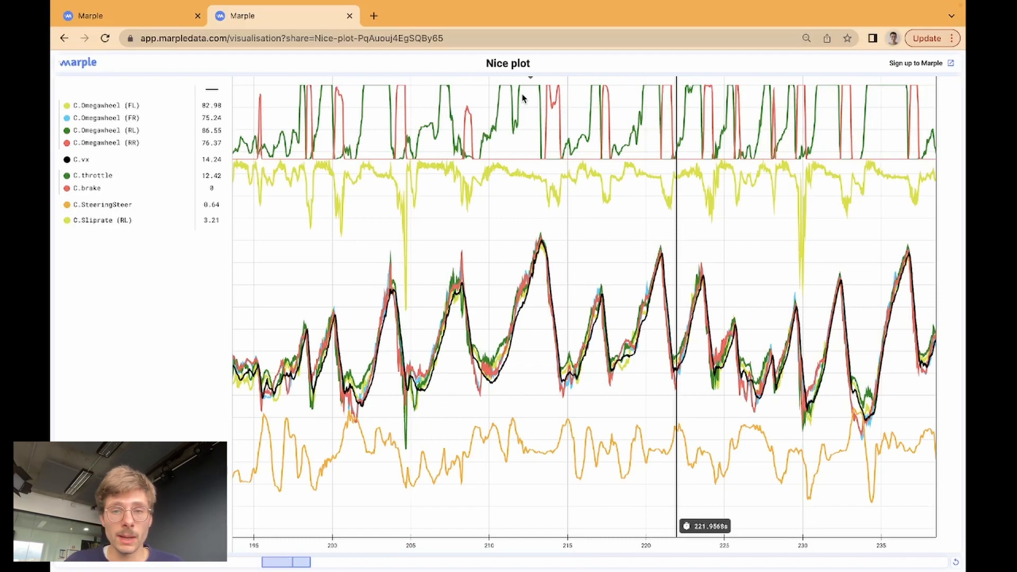
Zoom the shared plot's time axis out, then back to about 195–236 seconds.
{"action": "scroll", "coordinate": [454, 318], "scroll_direction": "down", "scroll_amount": 5}
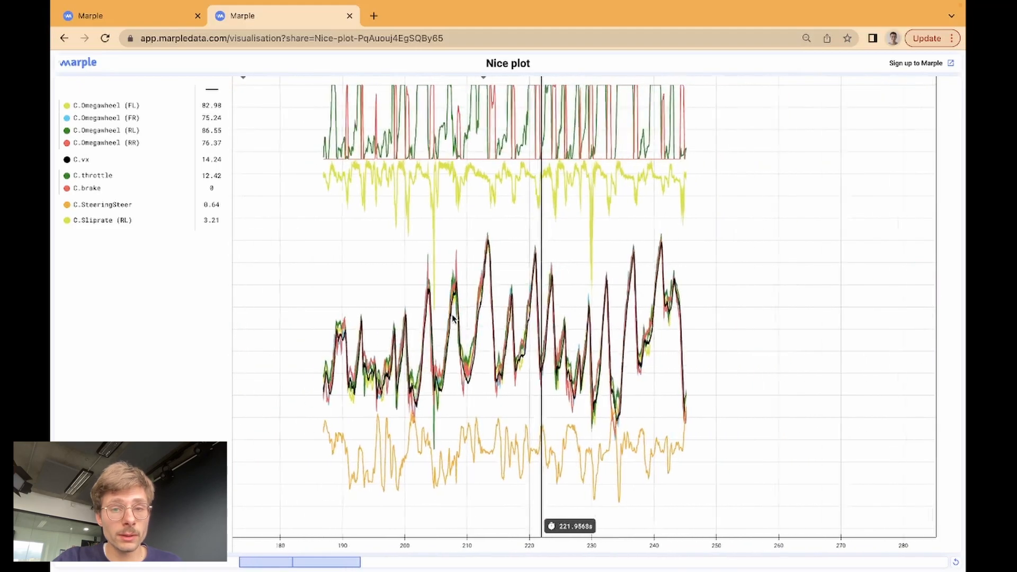
{"action": "scroll", "coordinate": [453, 319], "scroll_direction": "up", "scroll_amount": 5}
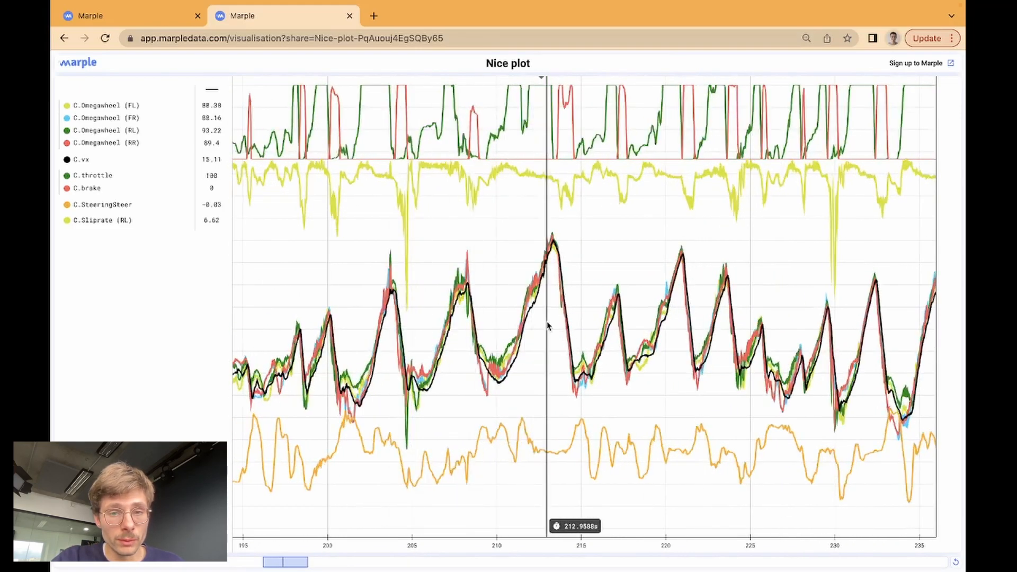